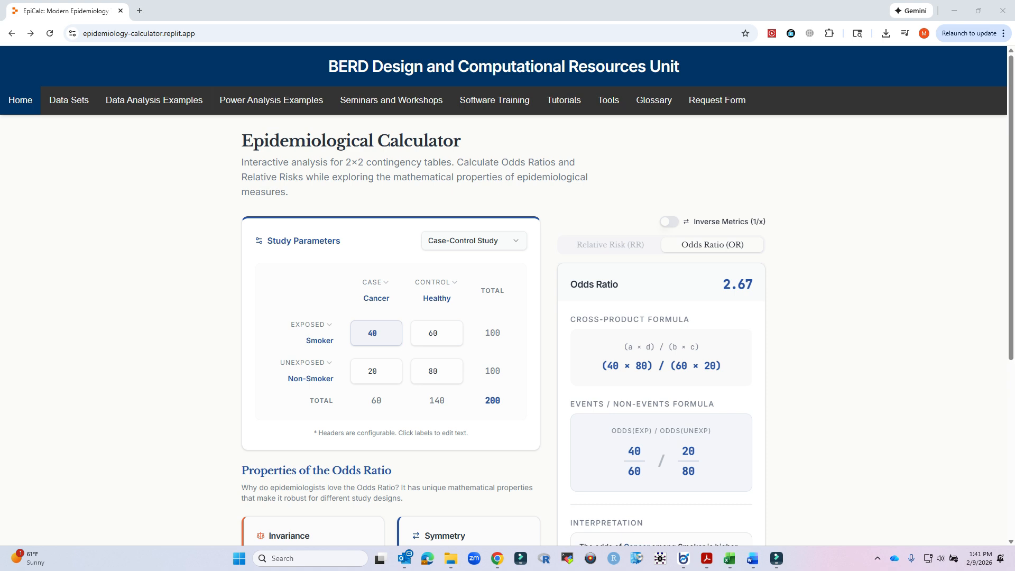
# Set the study design to Cohort Study.
pyautogui.click(475, 240)
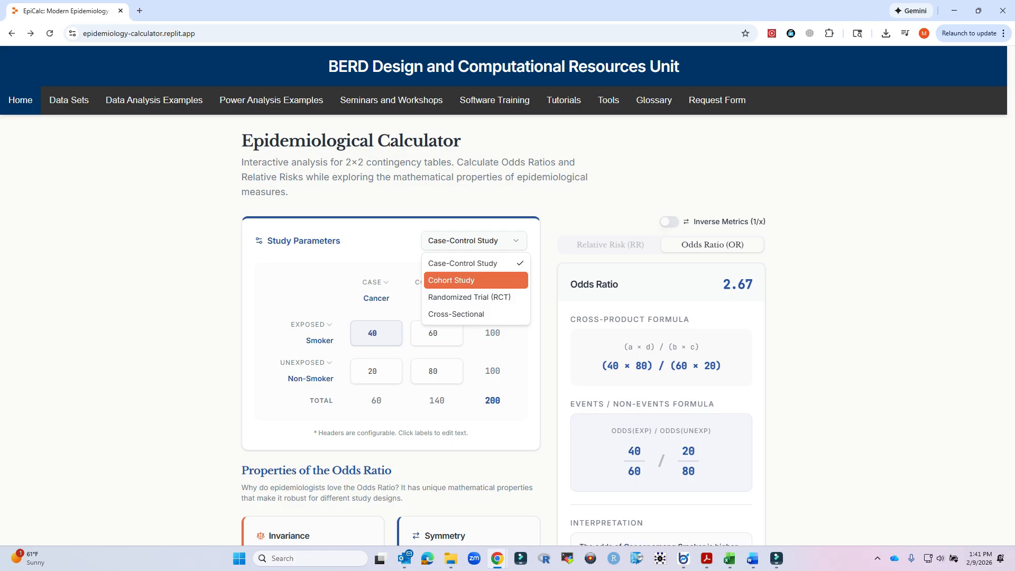
pyautogui.press('Down')
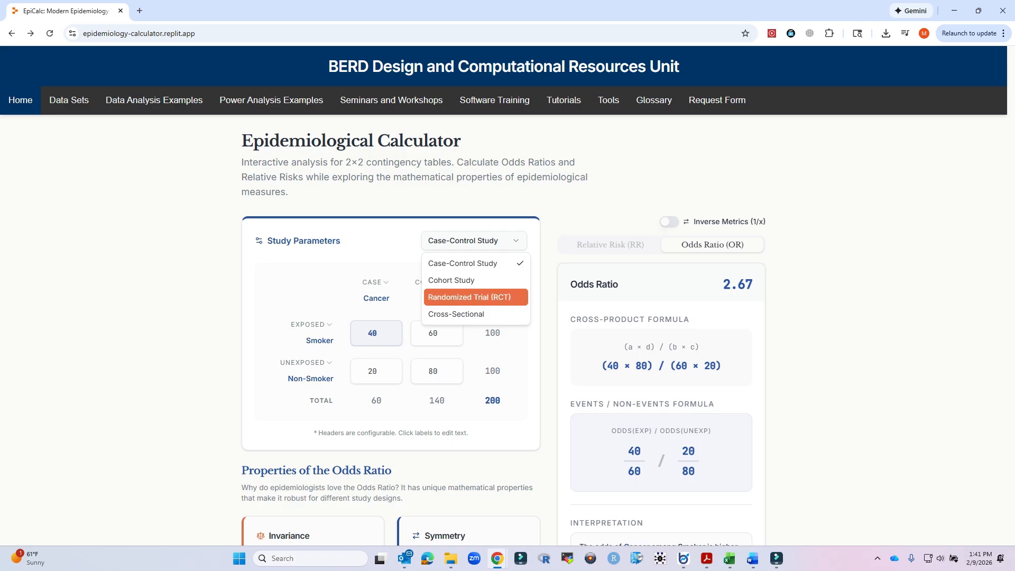
pyautogui.press('Down')
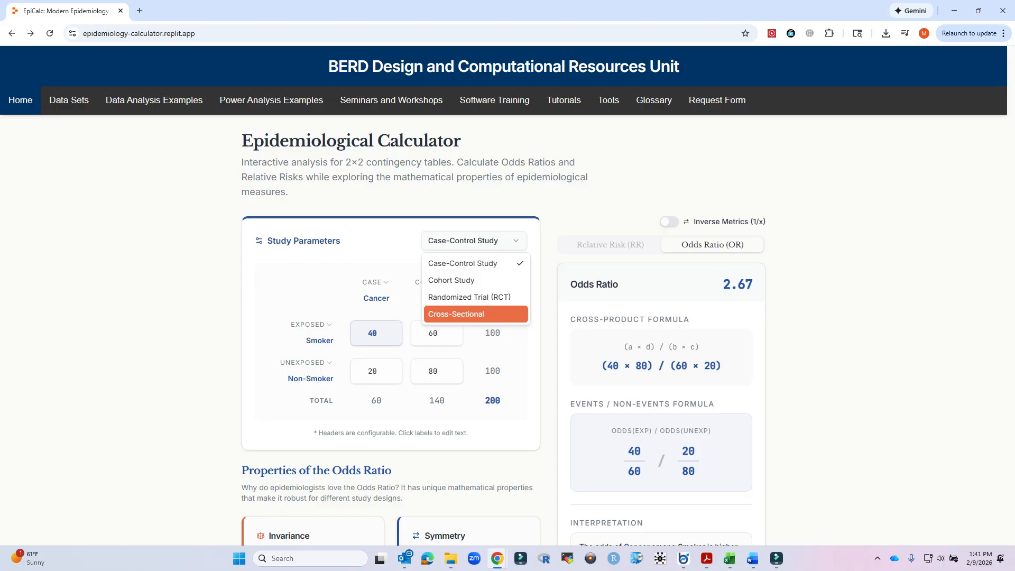
pyautogui.click(451, 280)
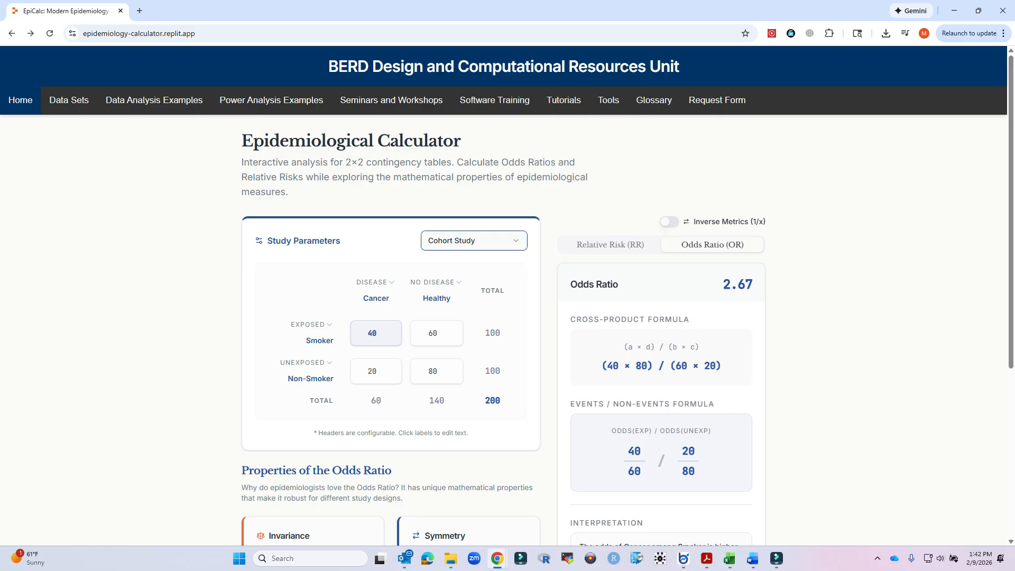
# Change the first outcome column to No Disease, swapping the outcome columns.
pyautogui.click(376, 282)
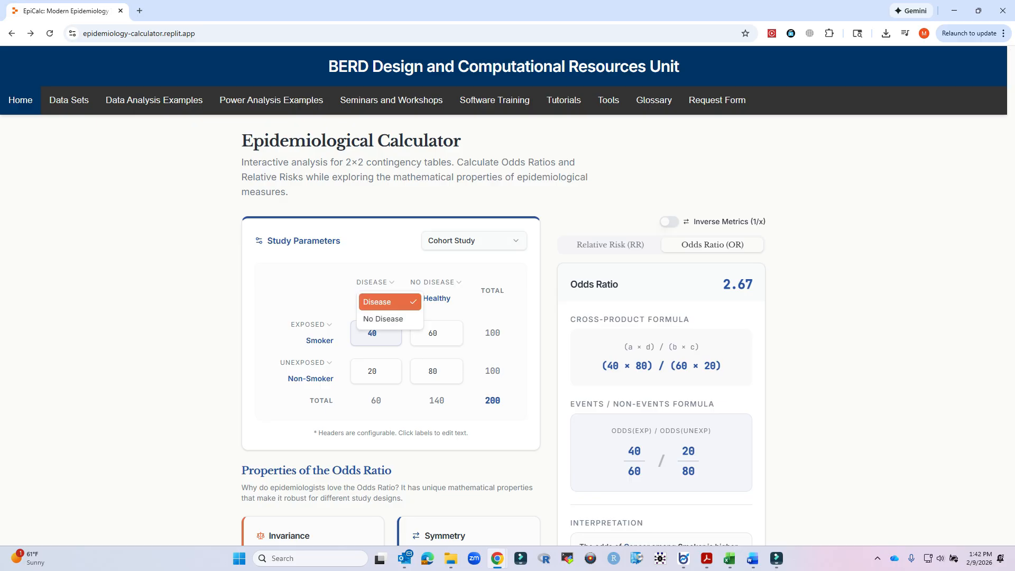
pyautogui.press('Down')
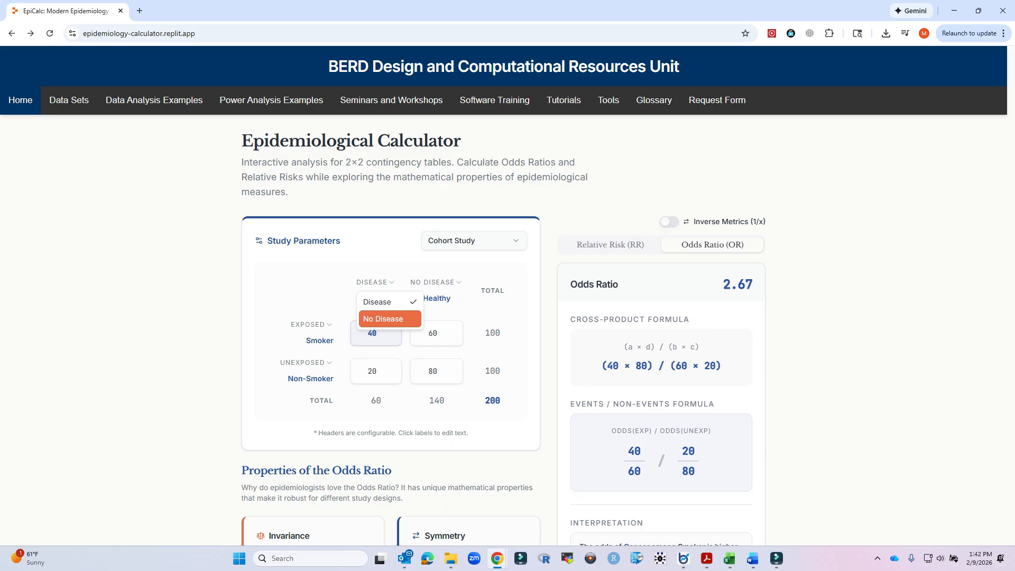
pyautogui.press('Return')
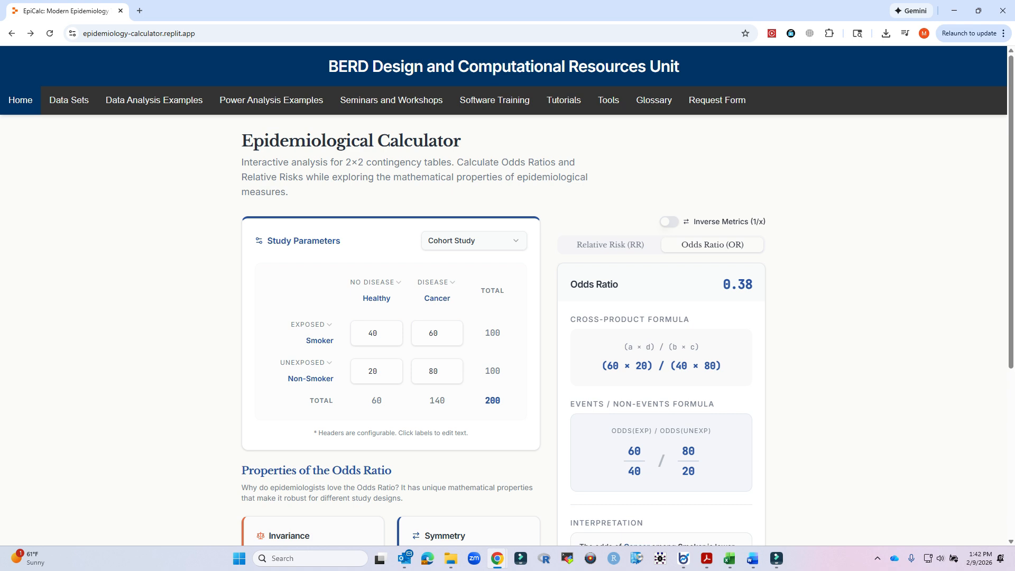
# Rename the outcome labels to No CVD and CVD and the exposure labels to Hypertension and No Hypertension.
pyautogui.moveTo(451, 299); pyautogui.dragTo(423, 299)
pyautogui.write('V')
pyautogui.press('BackSpace')
pyautogui.write('CVD')
pyautogui.hotkey('shift', 'Left')
pyautogui.hotkey('shift', 'Left')
pyautogui.hotkey('shift', 'Left')
pyautogui.hotkey('shift', 'Left')
pyautogui.hotkey('shift', 'Left')
pyautogui.hotkey('shift', 'Left')
pyautogui.hotkey('shift', 'Left')
pyautogui.write('No CVD')
pyautogui.moveTo(306, 341); pyautogui.dragTo(331, 341)
pyautogui.click(331, 340)
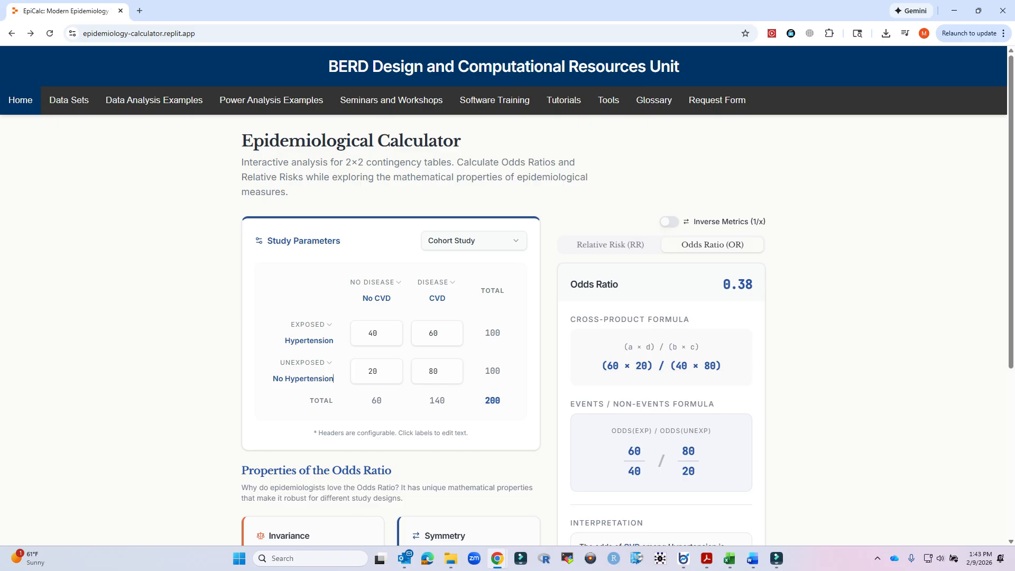
# Change the first exposure row to Unexposed, swapping the exposure rows.
pyautogui.click(312, 325)
pyautogui.click(317, 361)
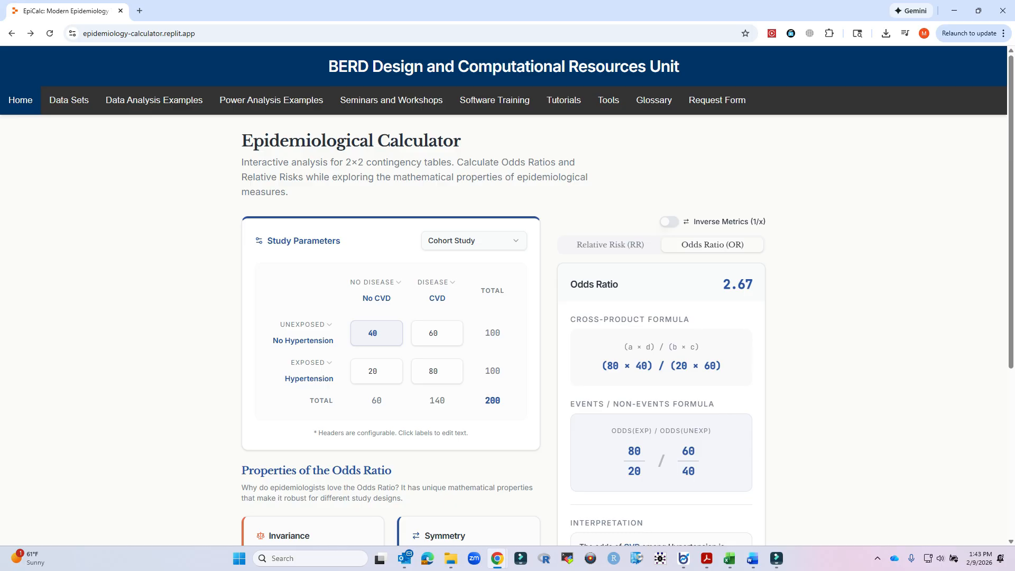
# Enter counts 2754 and 188 for No Hypertension and 659 and 181 for Hypertension under No CVD and CVD.
pyautogui.doubleClick(374, 333)
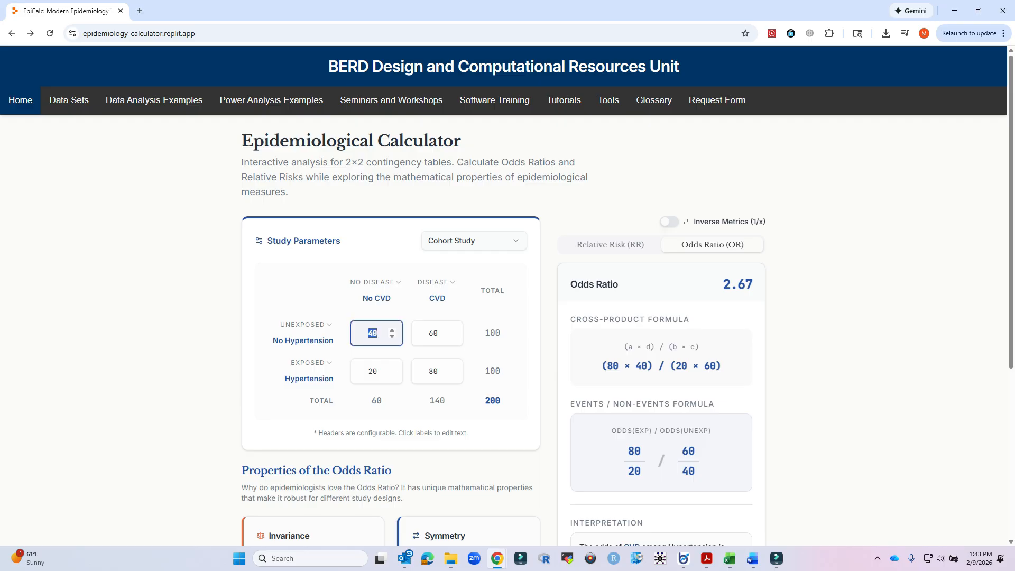
pyautogui.write('27')
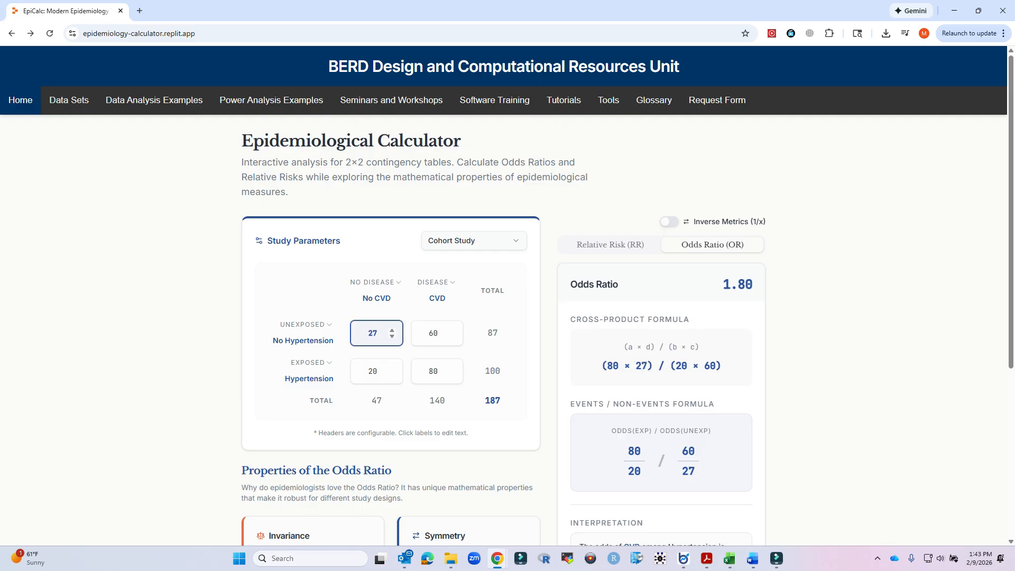
pyautogui.write('54')
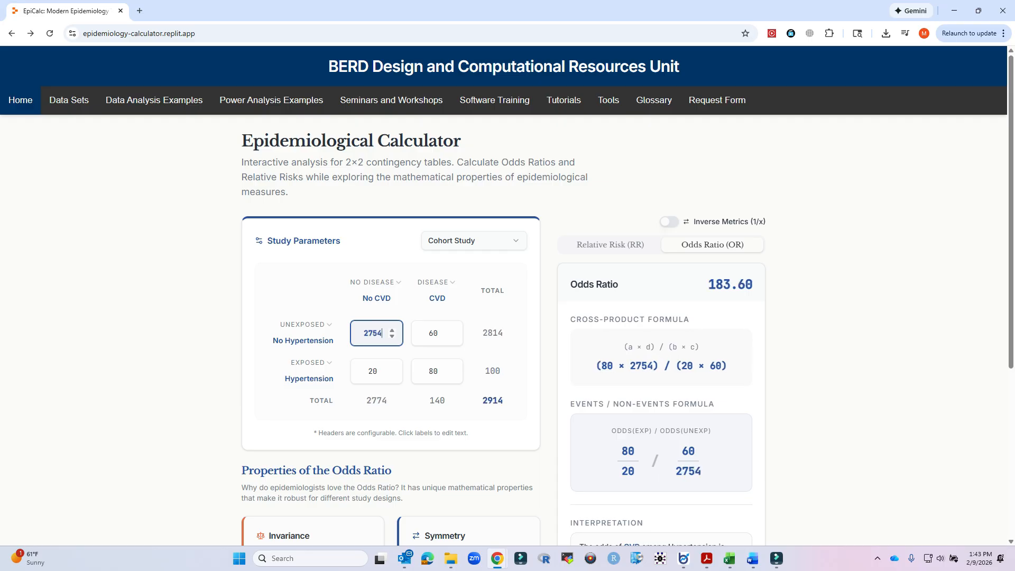
pyautogui.press('Tab')
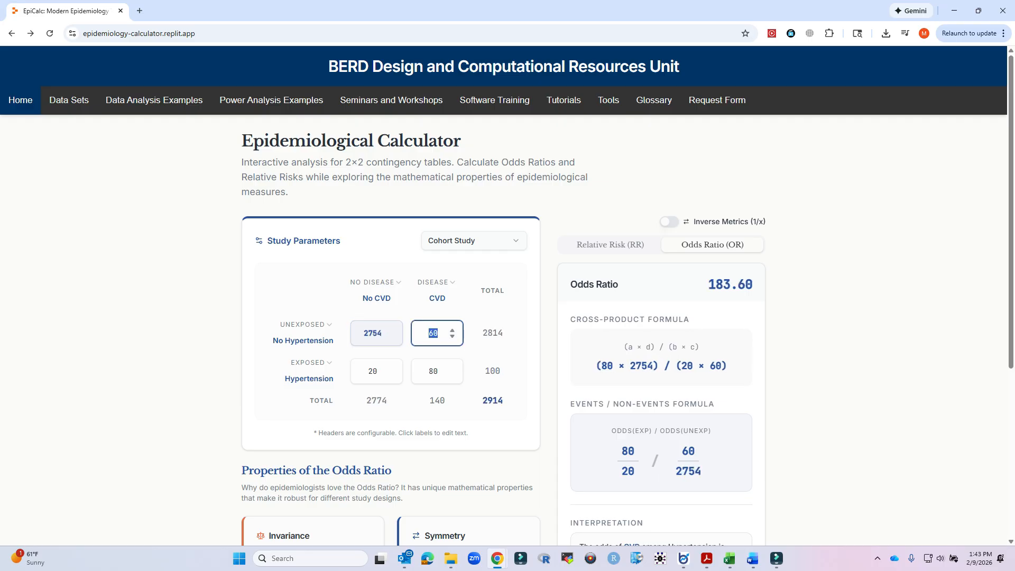
pyautogui.write('188')
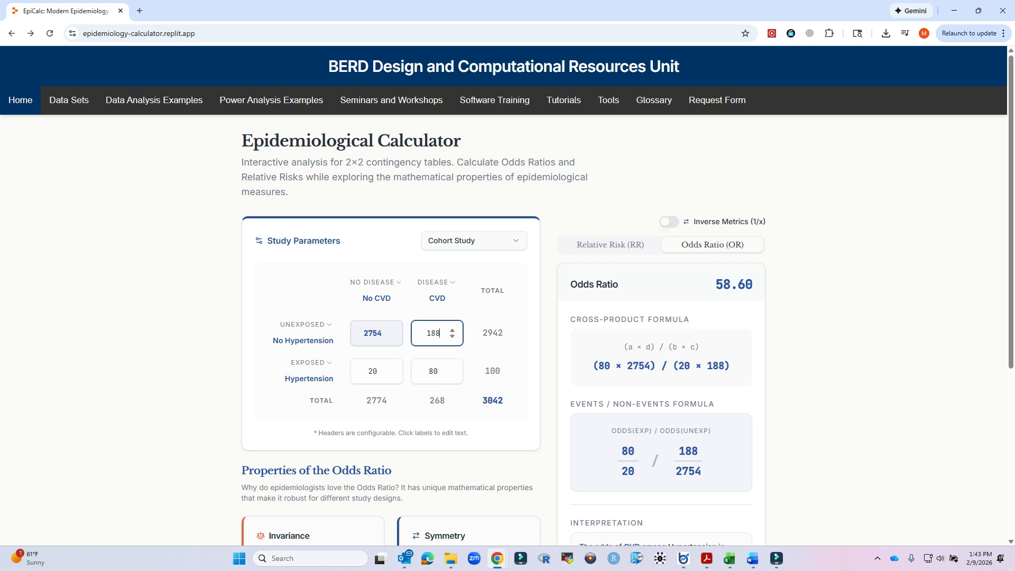
pyautogui.press('Tab')
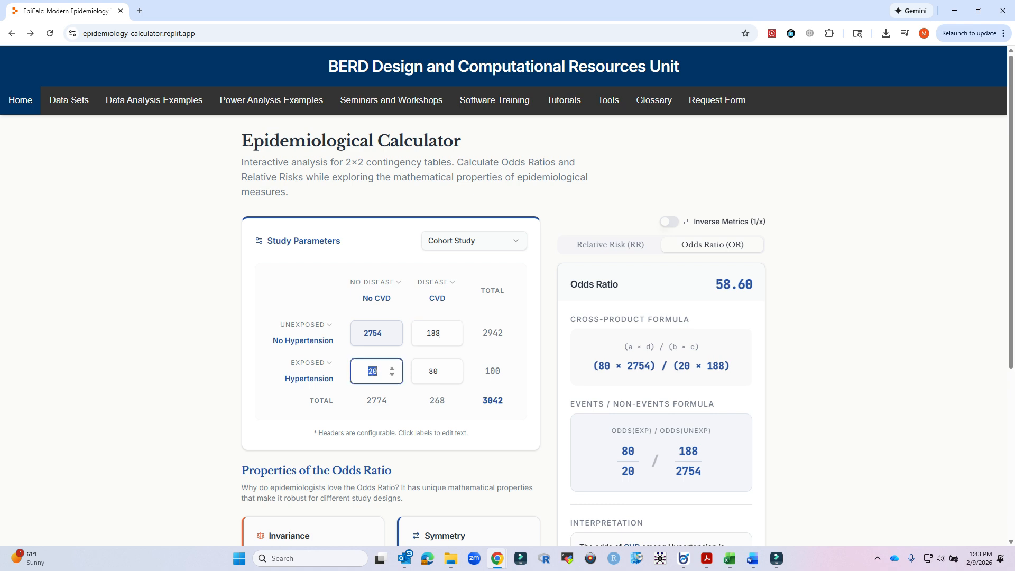
pyautogui.write('659')
pyautogui.press('Tab')
pyautogui.write('181')
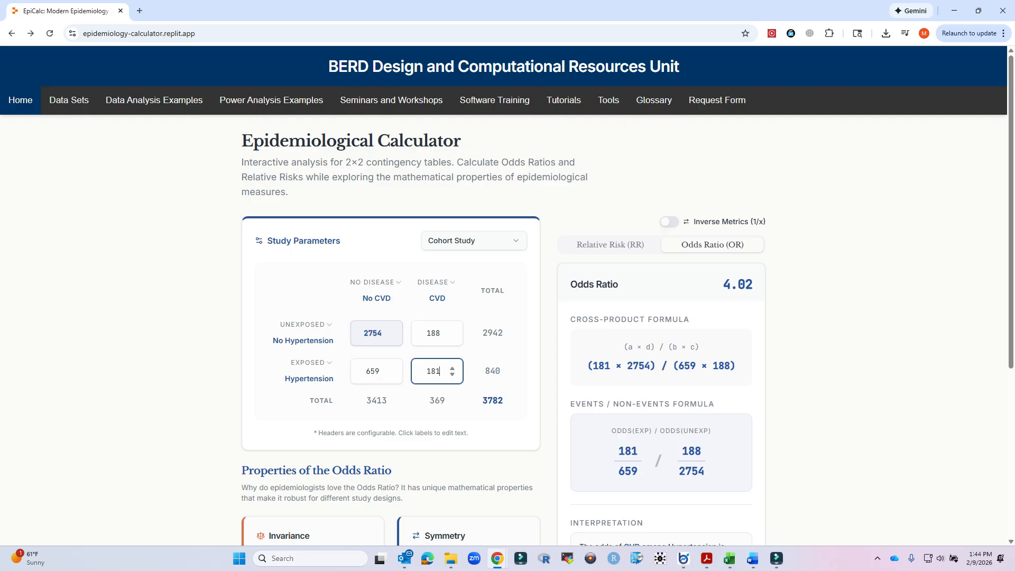
# Switch to the Relative Risk view and review its interpretation and additional absolute risk measures.
pyautogui.click(610, 245)
pyautogui.scroll(-1, 507, 296)
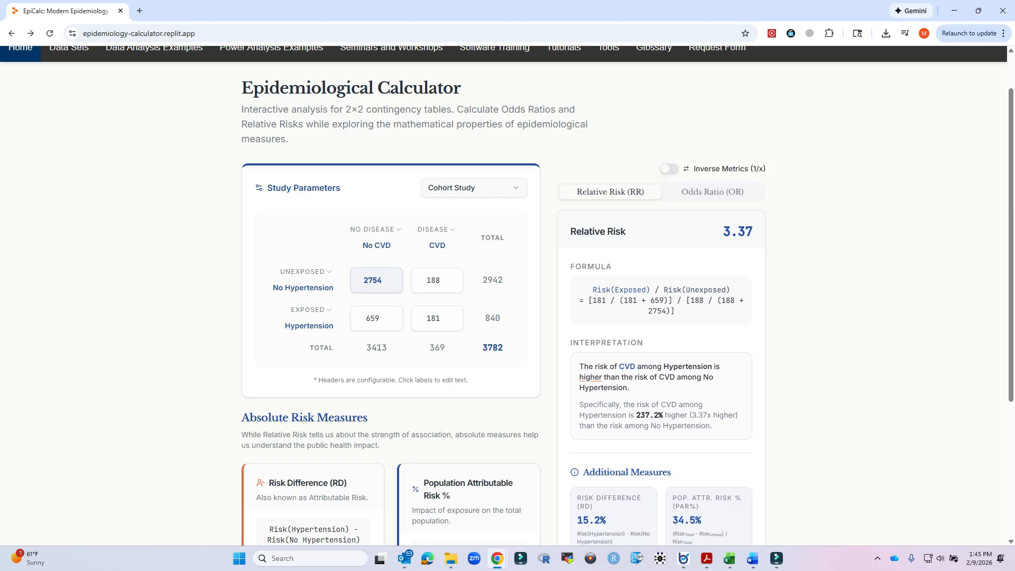
pyautogui.scroll(-1, 506, 296)
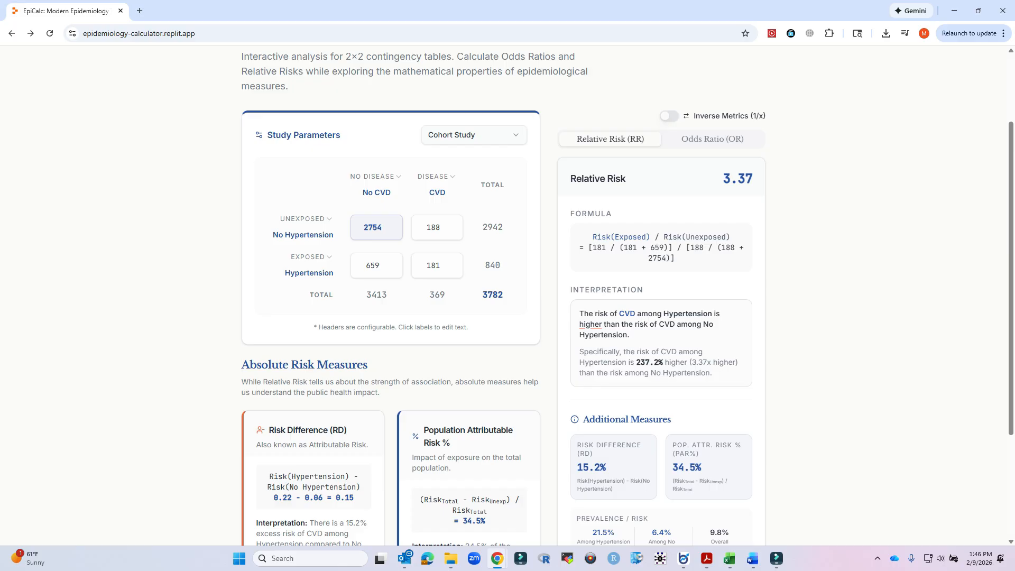
pyautogui.scroll(-3, 508, 296)
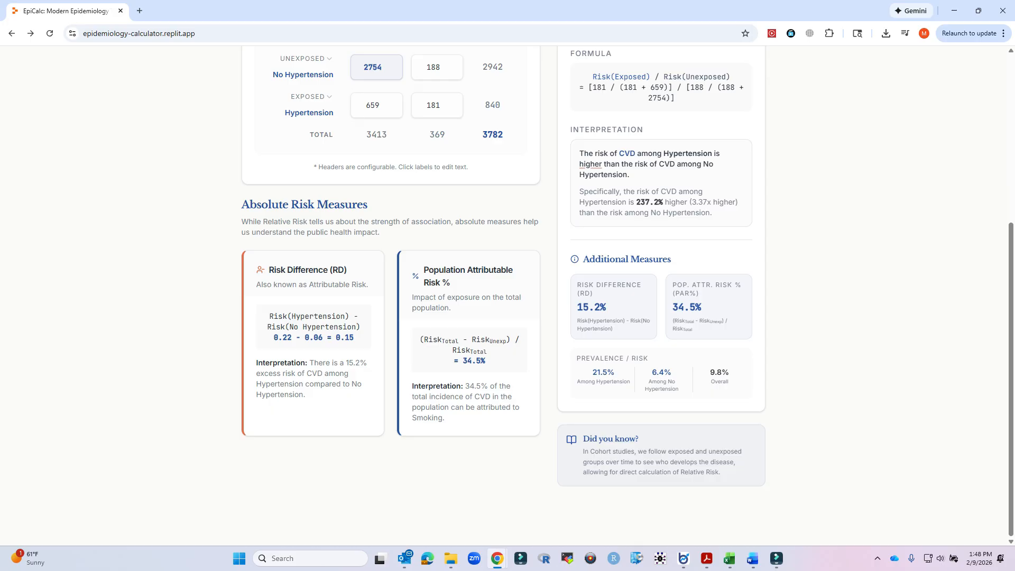
pyautogui.scroll(4, 507, 296)
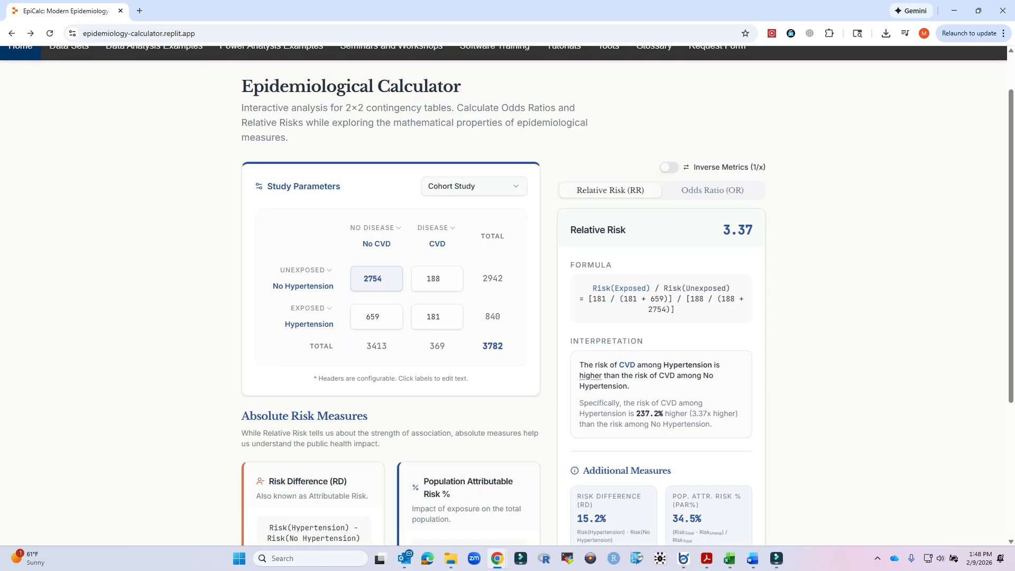
pyautogui.click(475, 186)
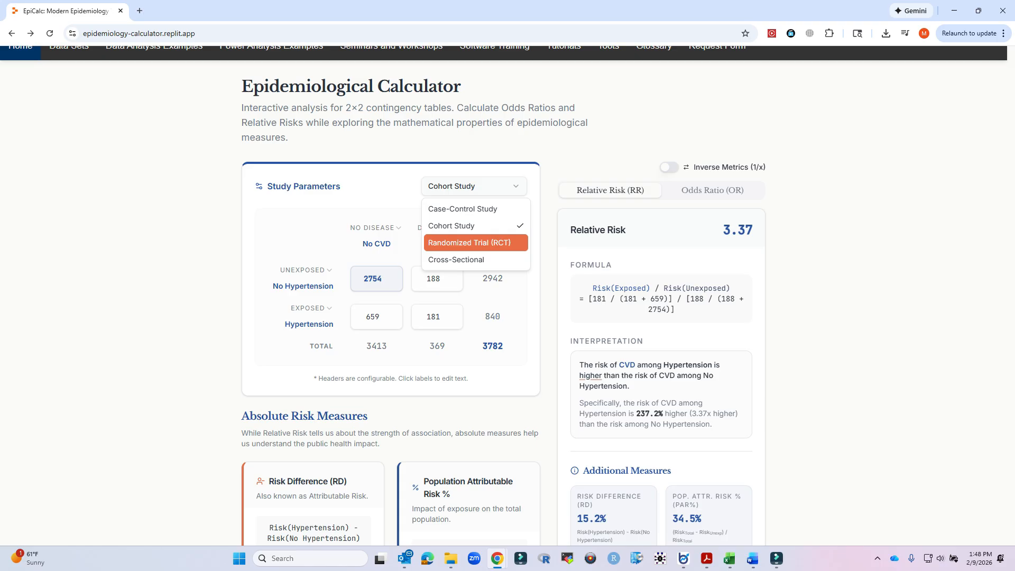
pyautogui.press('Down')
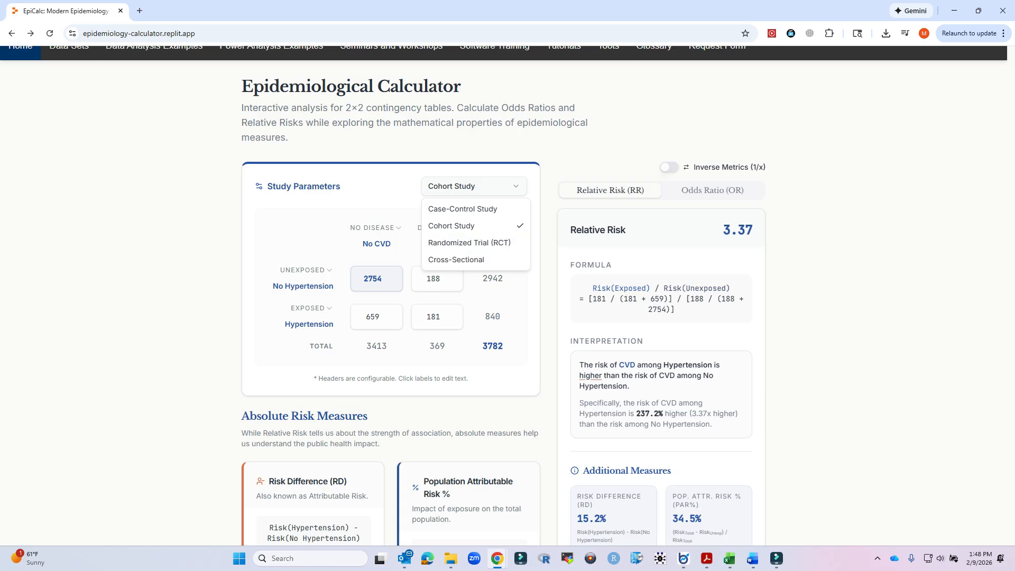
pyautogui.press('Escape')
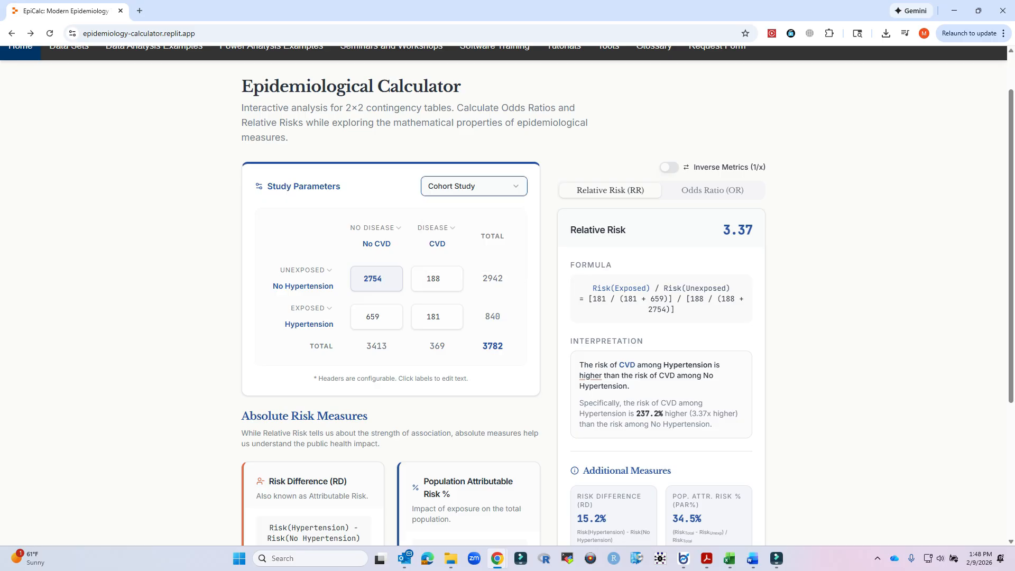
# Toggle between the Relative Risk and Odds Ratio views and review the odds ratio properties section.
pyautogui.click(712, 190)
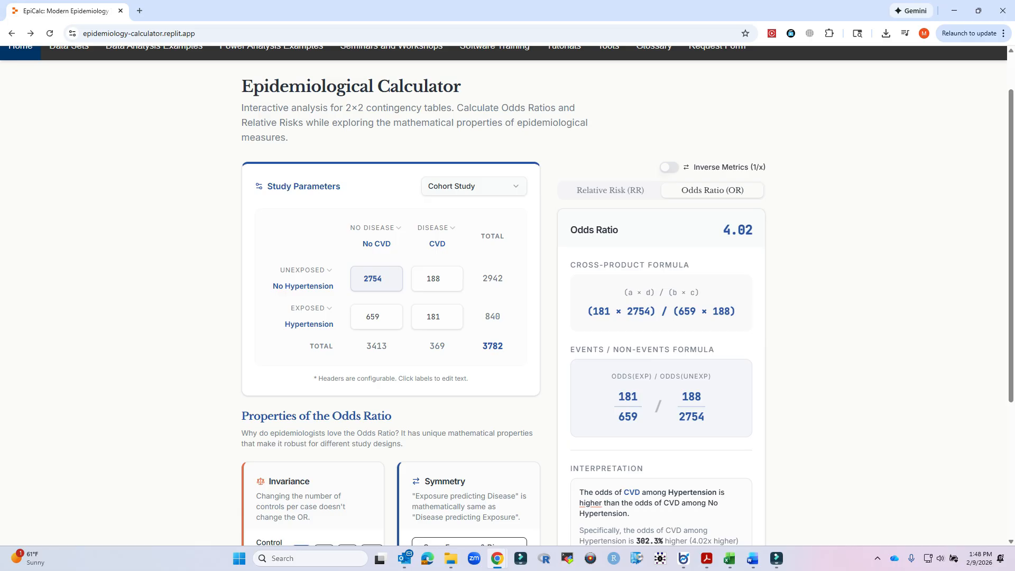
pyautogui.click(610, 190)
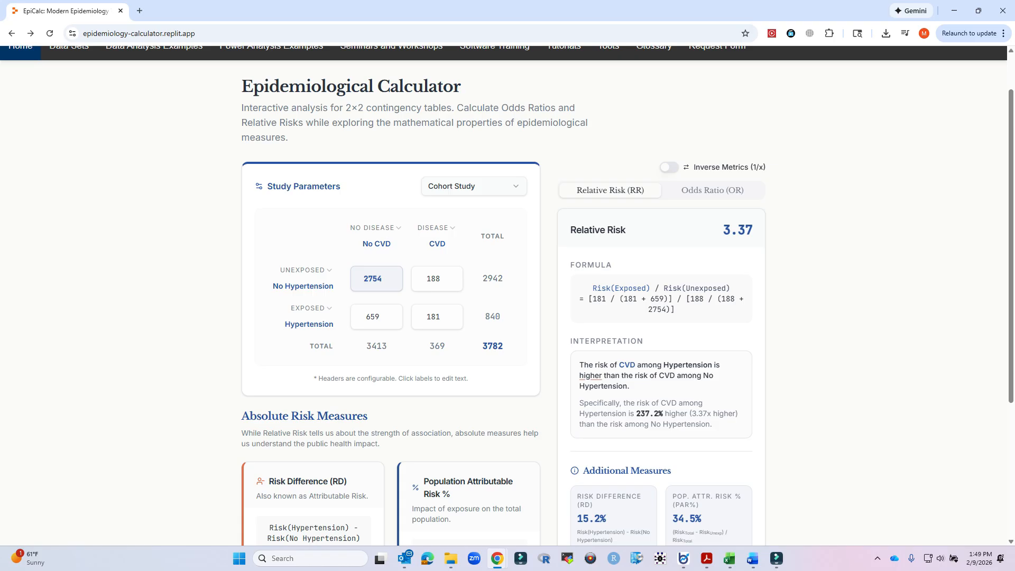
pyautogui.click(712, 190)
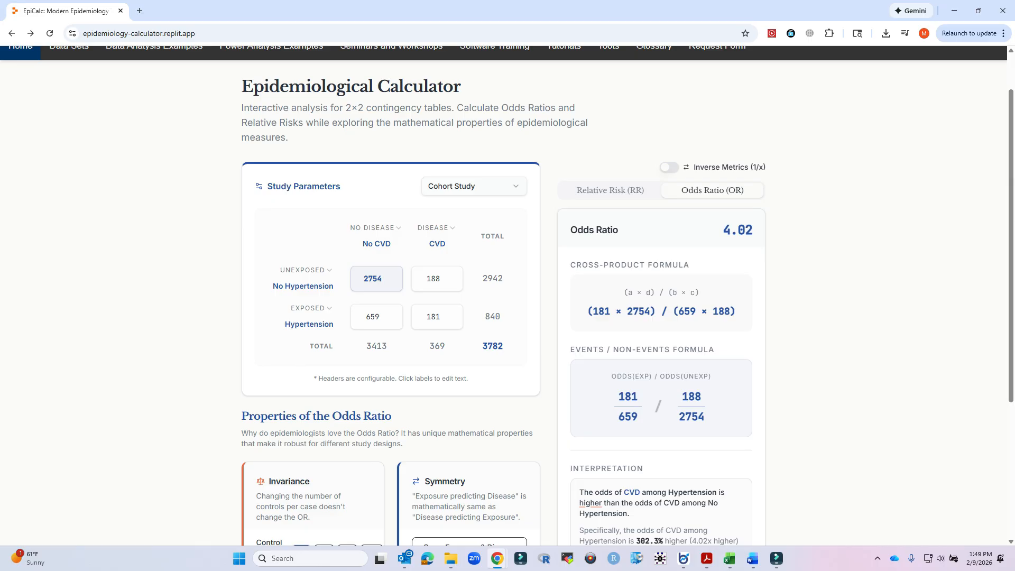
pyautogui.scroll(-1, 508, 296)
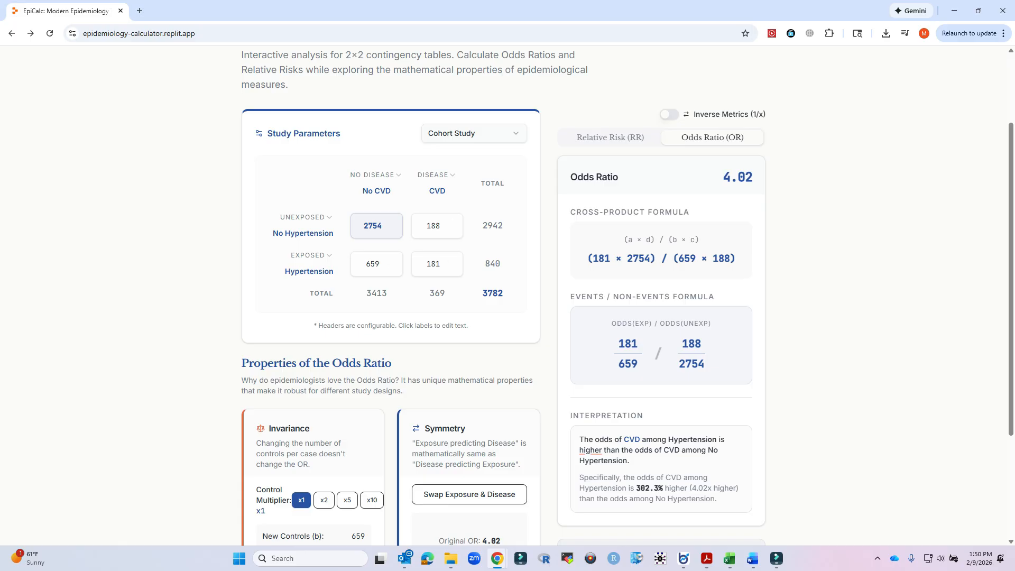
pyautogui.scroll(-3, 508, 296)
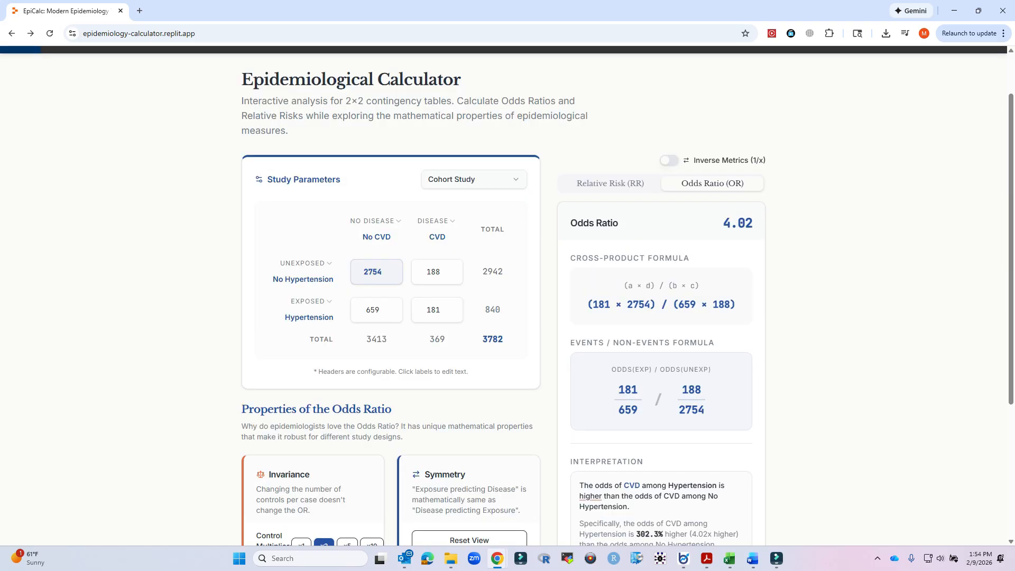
# Change the study design to Case-Control Study and review the updated odds ratio panels.
pyautogui.click(474, 180)
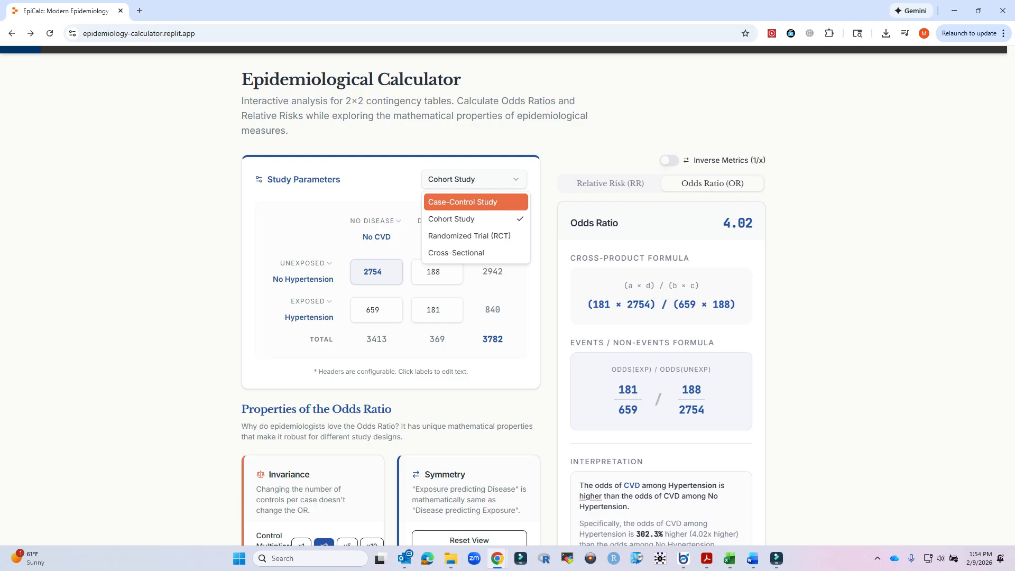
pyautogui.click(465, 202)
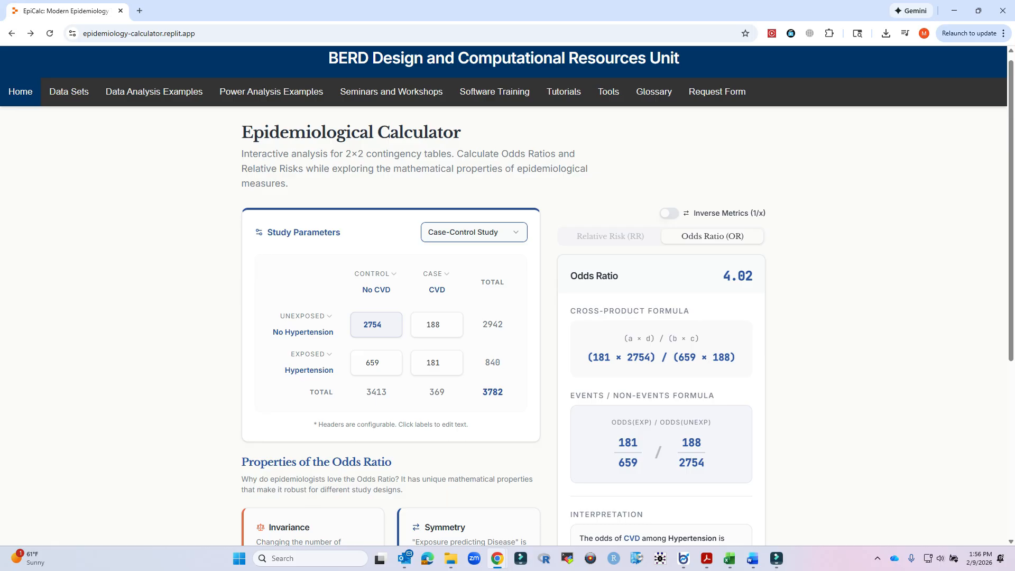
pyautogui.scroll(-1, 506, 298)
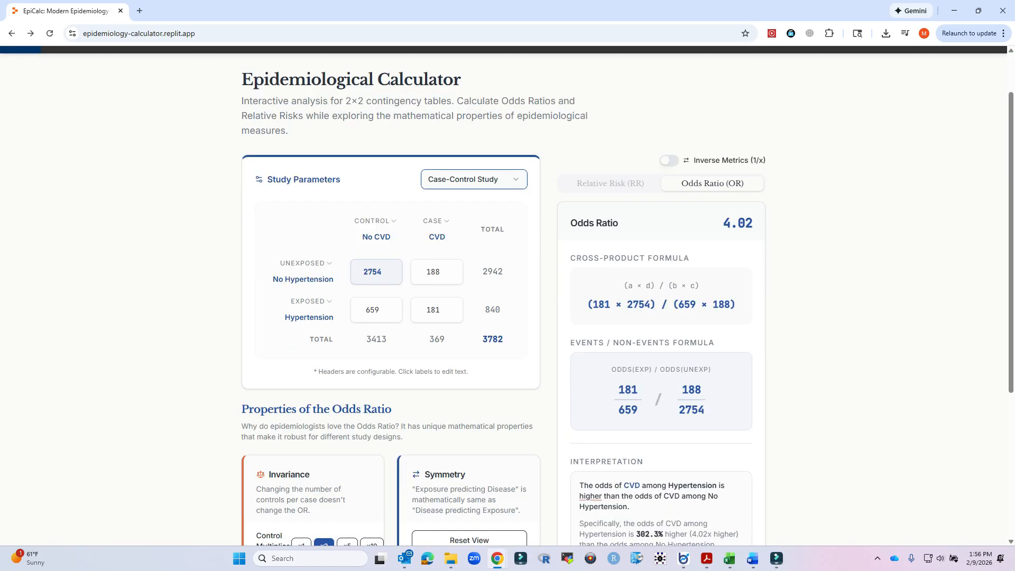
pyautogui.scroll(-3, 506, 296)
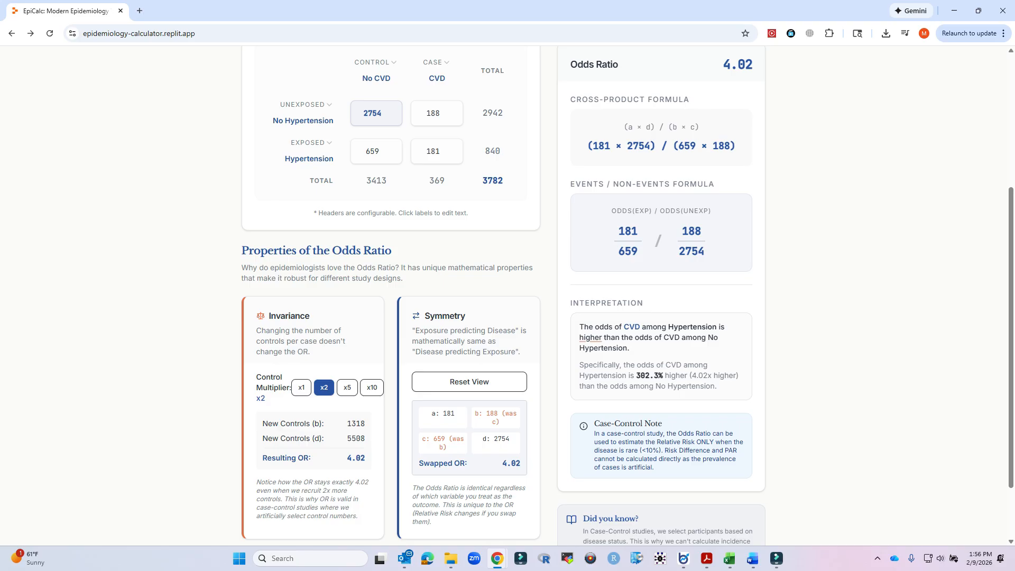
pyautogui.scroll(3, 508, 296)
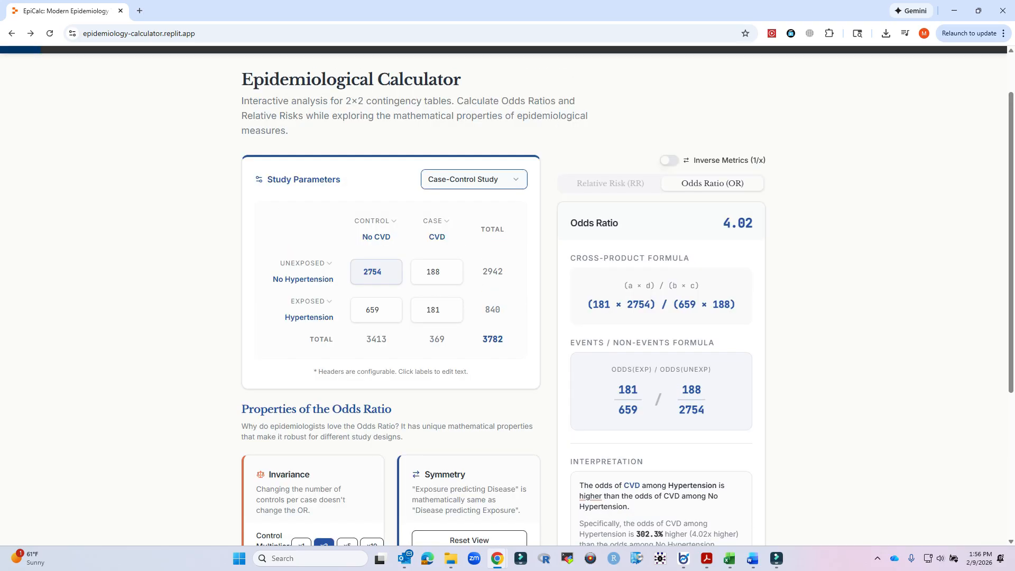